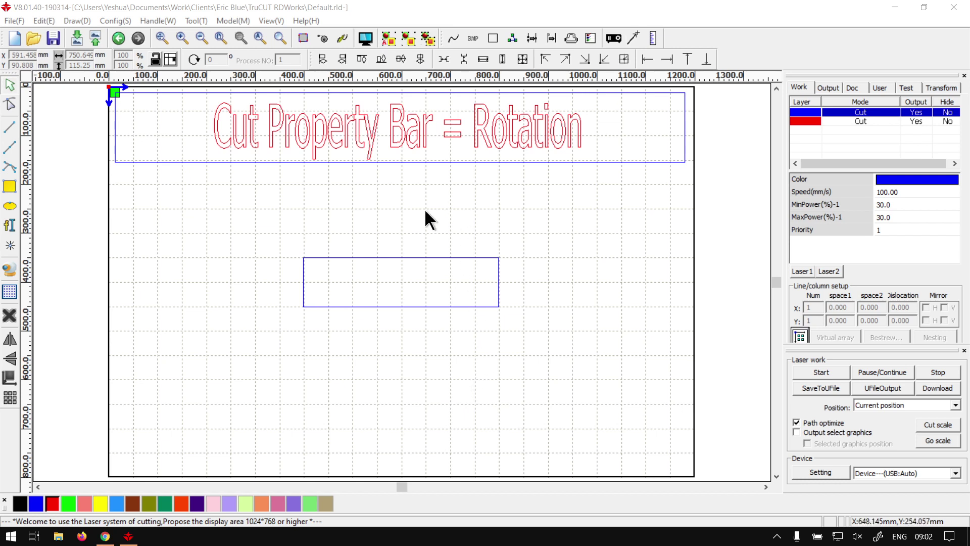
Step: Select the lower 400 × 100 mm rectangle, leaving the rotation reference point at its centre
{"action": "left_click", "coordinate": [289, 9]}
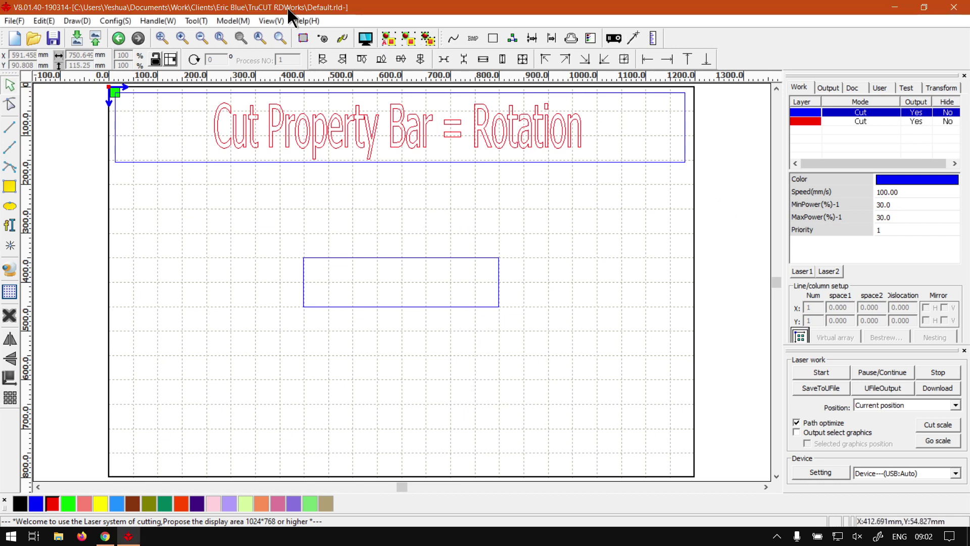
{"action": "left_click", "coordinate": [444, 264]}
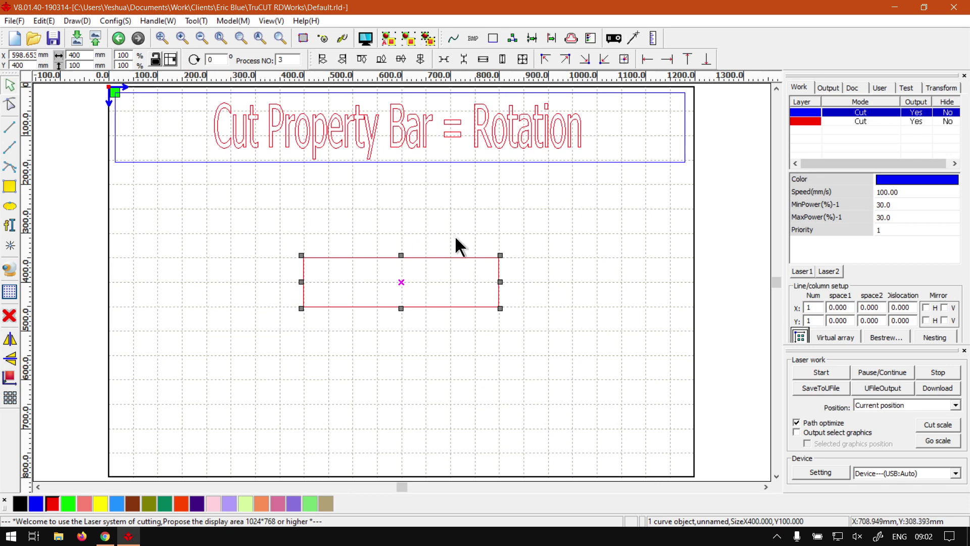
{"action": "left_click", "coordinate": [170, 60]}
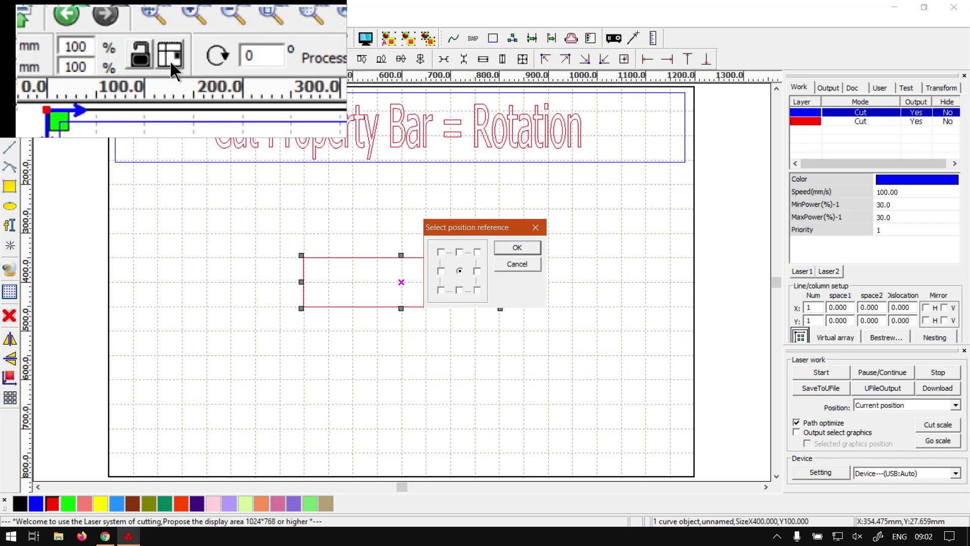
{"action": "left_click", "coordinate": [511, 269]}
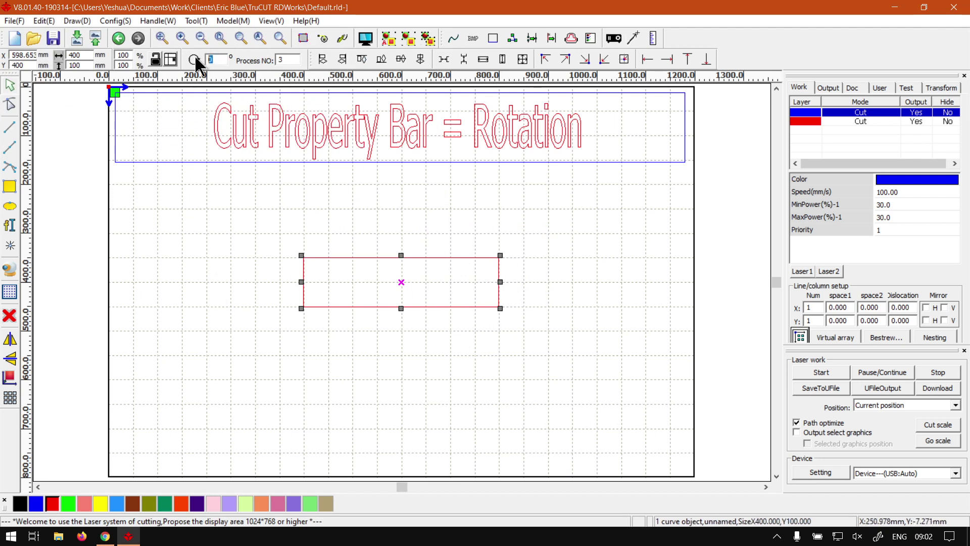
Step: Rotate the rectangle 15° about its centre, then −15° to level it again
{"action": "left_click", "coordinate": [225, 60]}
{"action": "double_click", "coordinate": [209, 59]}
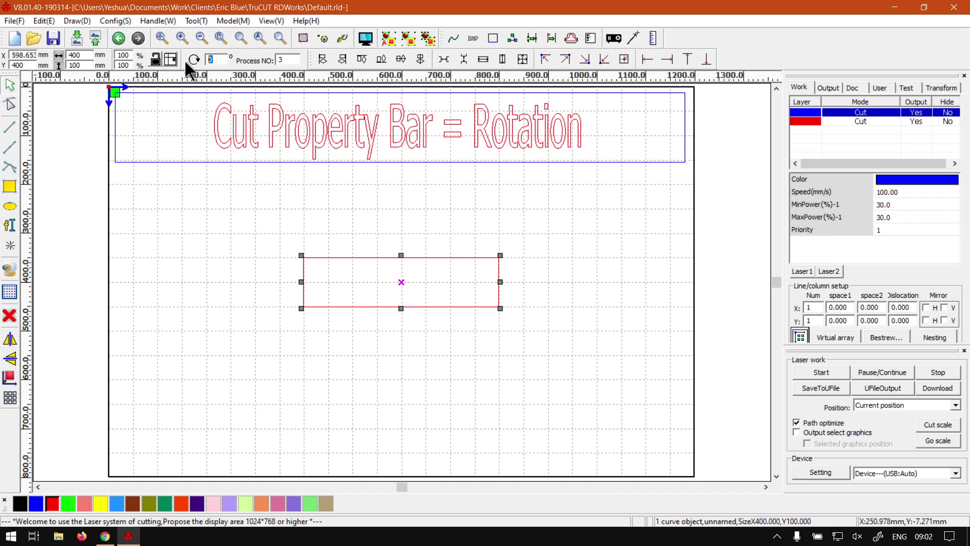
{"action": "type", "text": "15"}
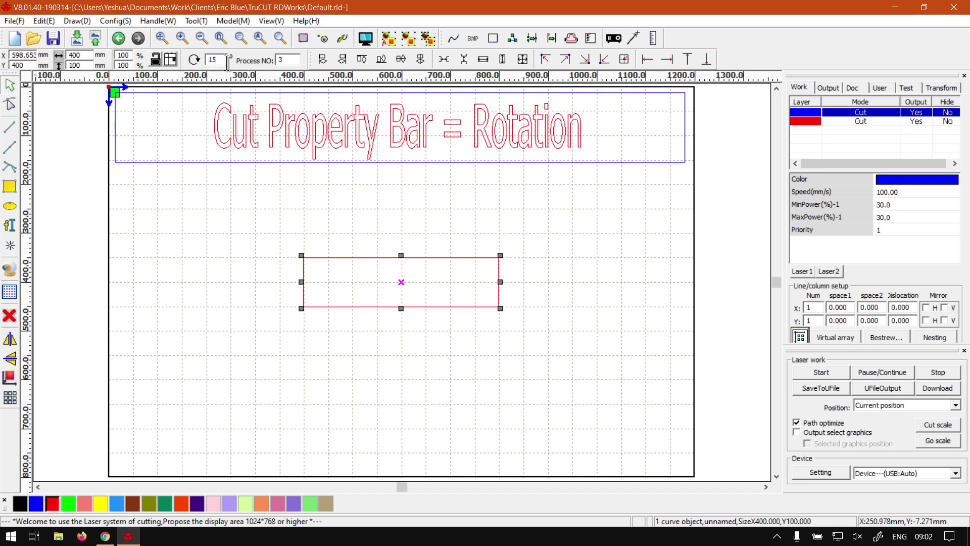
{"action": "key", "text": "Return"}
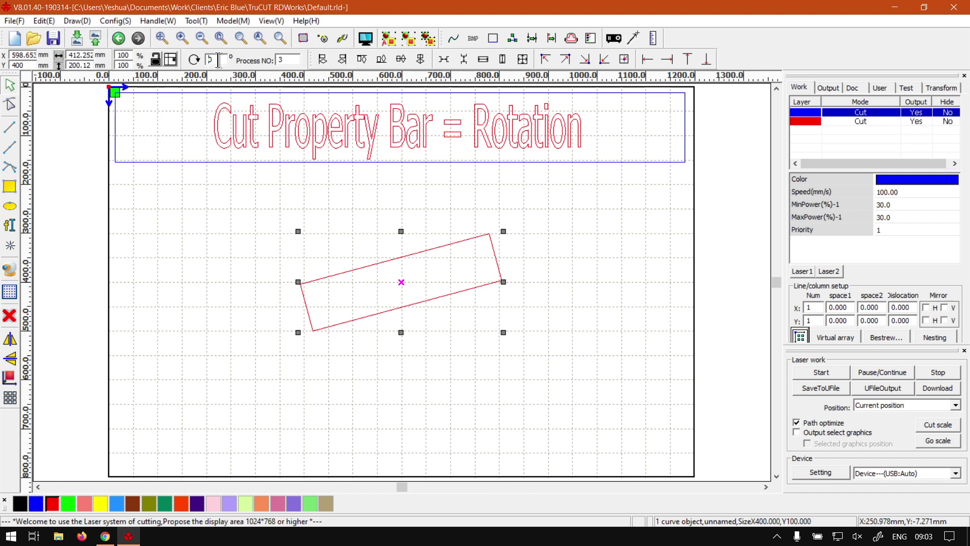
{"action": "double_click", "coordinate": [211, 59]}
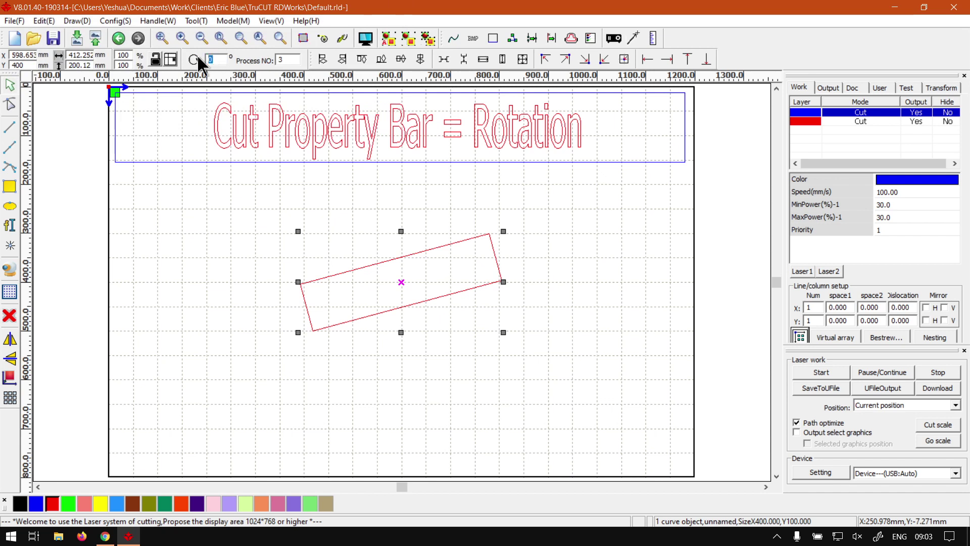
{"action": "type", "text": "-15"}
{"action": "left_click", "coordinate": [194, 59]}
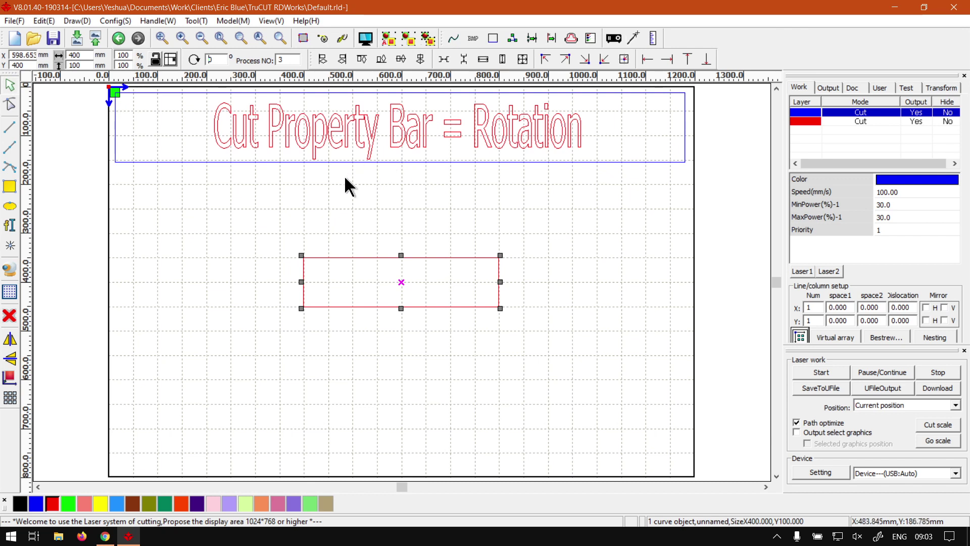
Step: Set the rotation reference to the right-middle point and rotate the rectangle 45°
{"action": "left_click", "coordinate": [170, 58]}
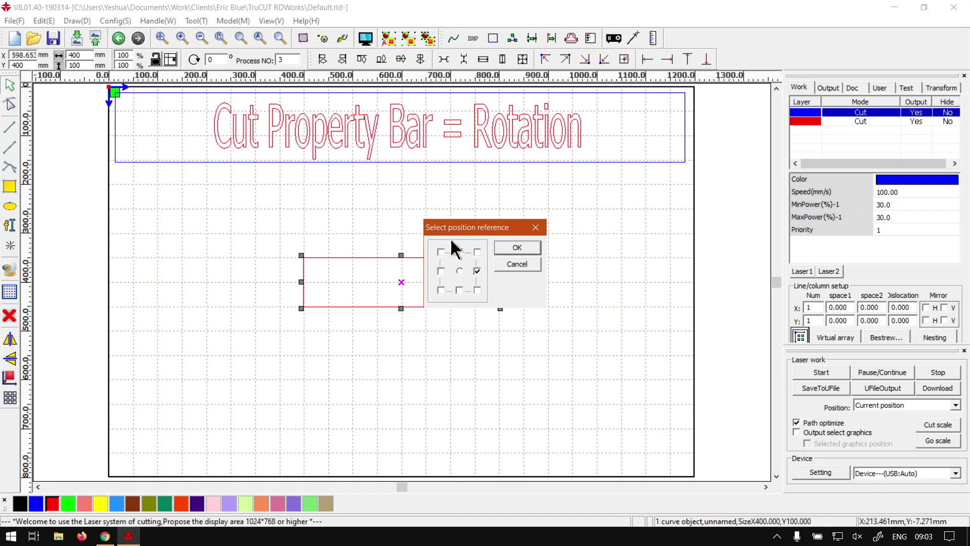
{"action": "left_click", "coordinate": [518, 247]}
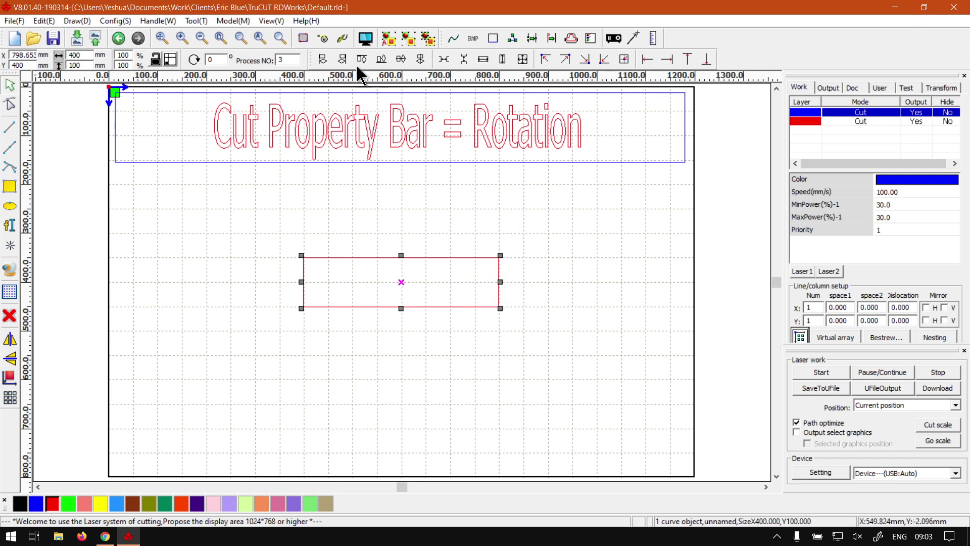
{"action": "double_click", "coordinate": [215, 59]}
{"action": "type", "text": "45"}
{"action": "key", "text": "Return"}
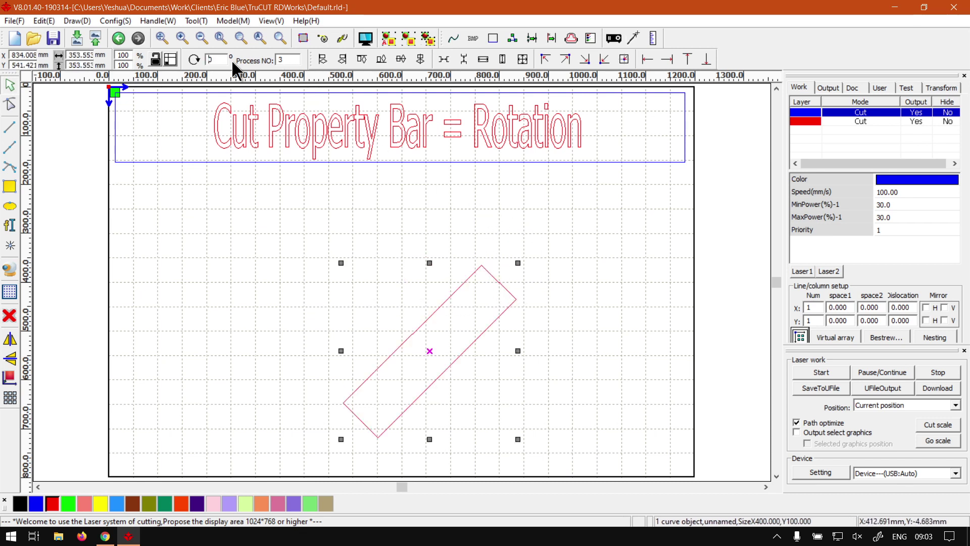
Step: Rotate the rectangle −45° to bring it level again
{"action": "double_click", "coordinate": [201, 59]}
{"action": "key", "text": "BackSpace"}
{"action": "type", "text": "-45"}
{"action": "key", "text": "Return"}
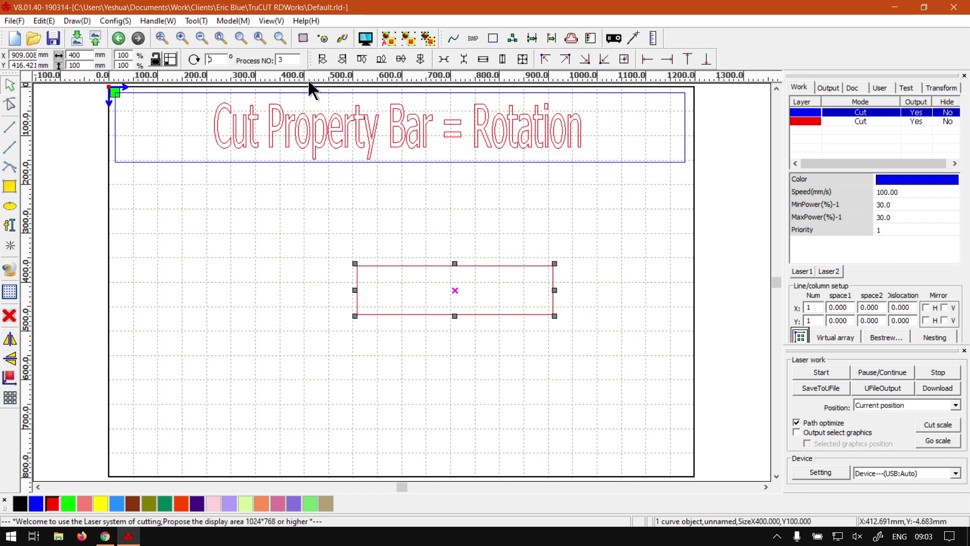
Step: Set the rotation reference point to the rectangle's top-left corner
{"action": "left_click", "coordinate": [171, 59]}
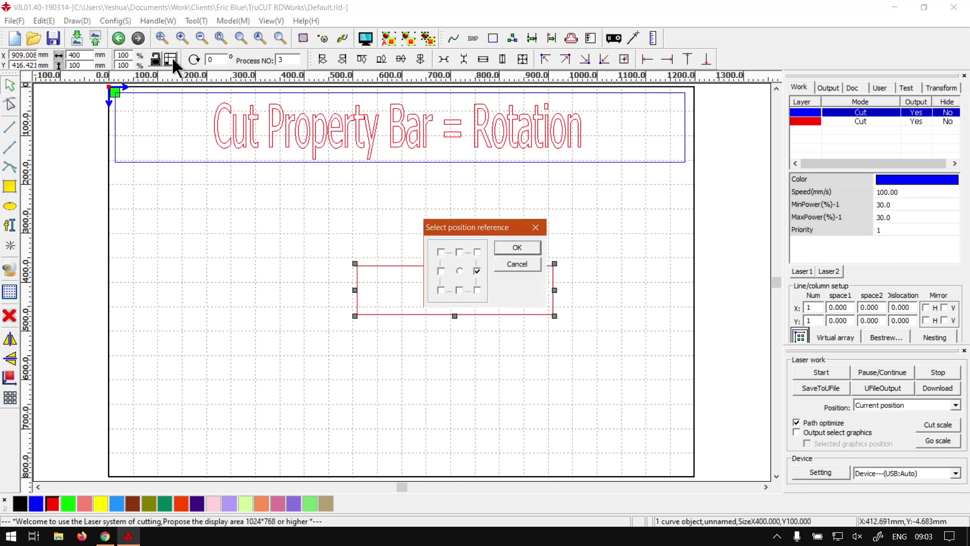
{"action": "left_click", "coordinate": [514, 265]}
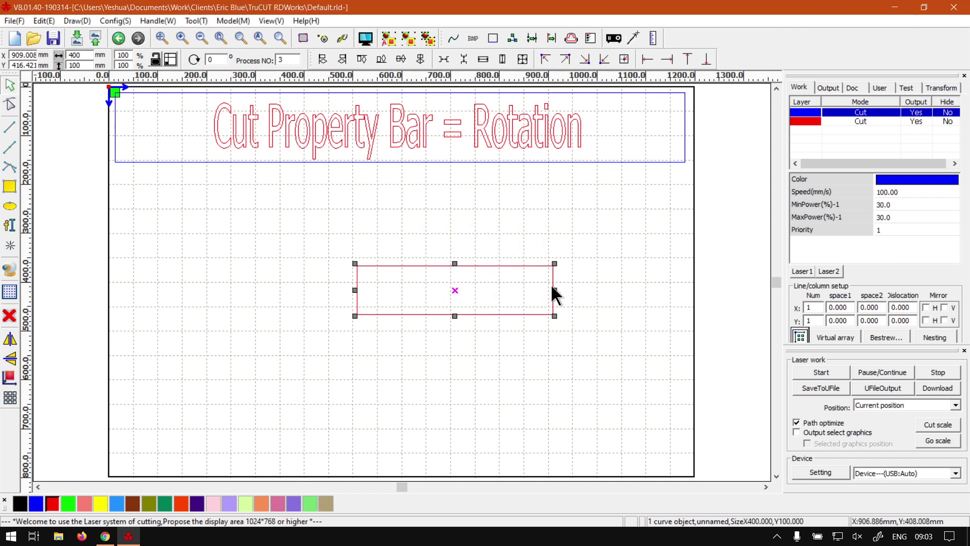
{"action": "left_click", "coordinate": [171, 59]}
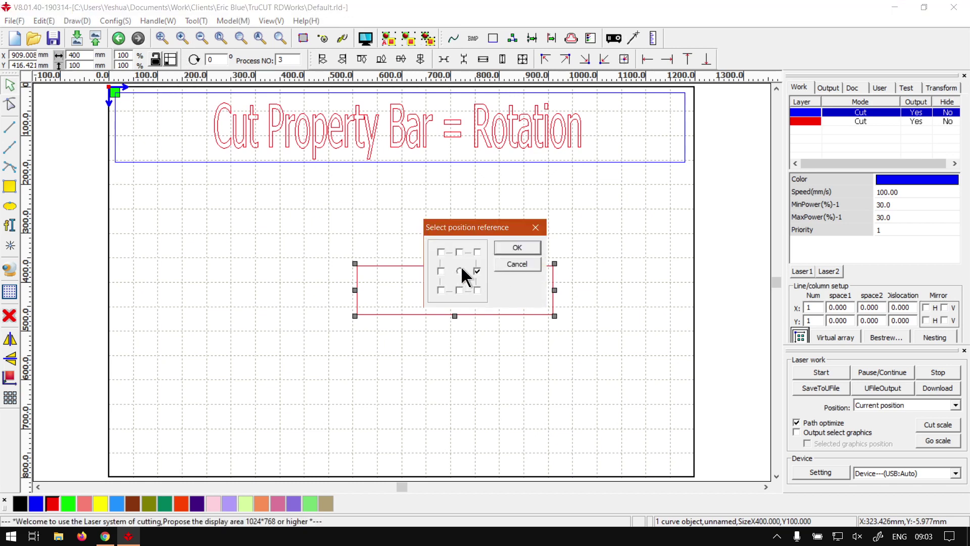
{"action": "left_click", "coordinate": [440, 251]}
{"action": "left_click", "coordinate": [516, 248]}
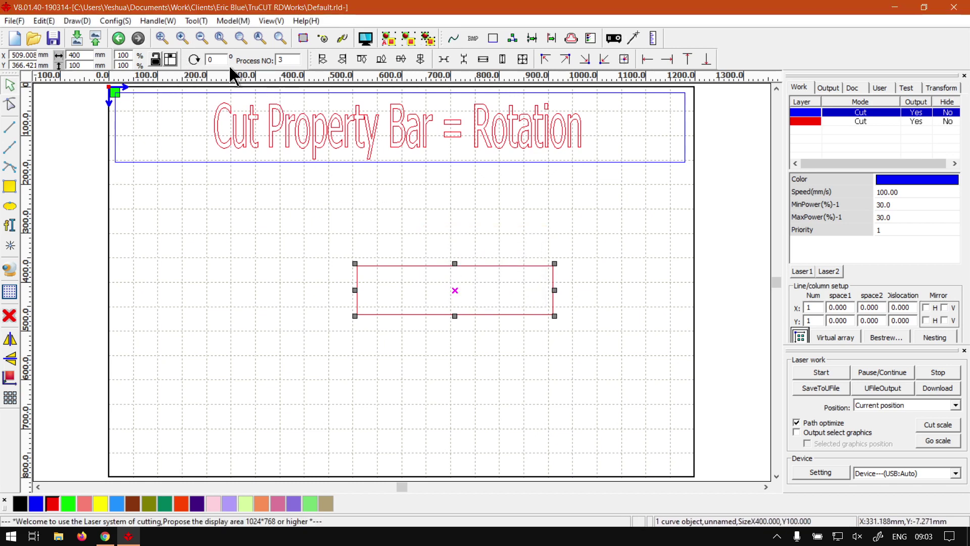
Step: Rotate the rectangle 45° about its top-left corner, then −45° back to level
{"action": "double_click", "coordinate": [215, 60]}
{"action": "type", "text": "45"}
{"action": "key", "text": "Return"}
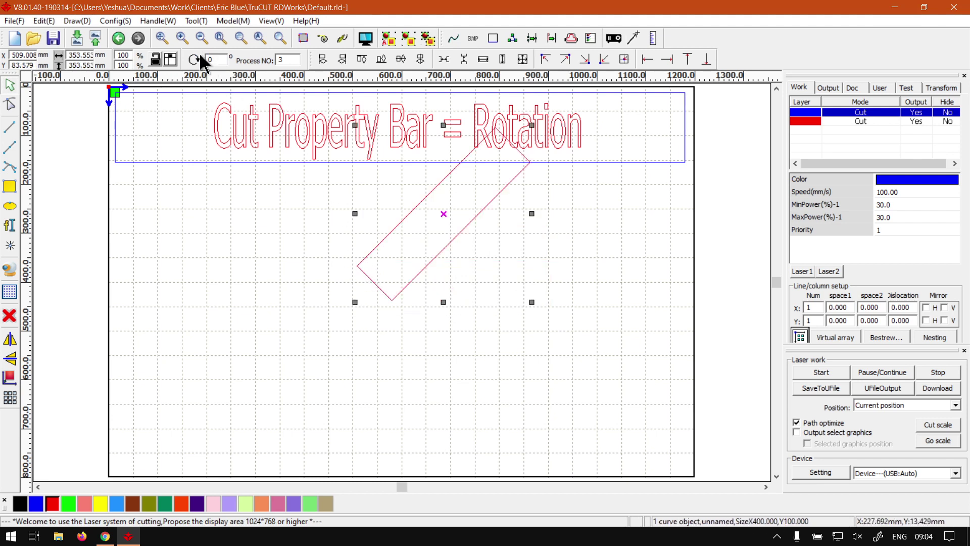
{"action": "type", "text": "-45"}
{"action": "key", "text": "Return"}
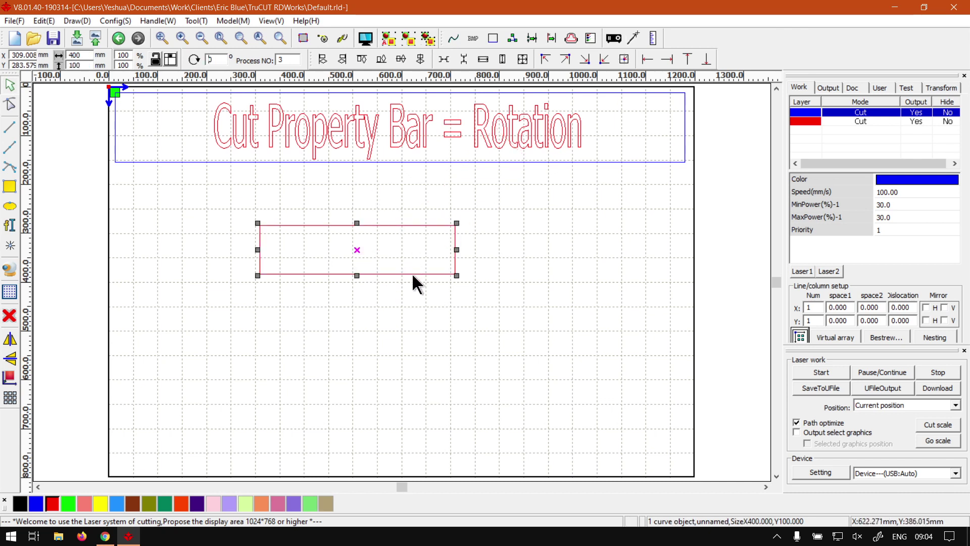
Step: Tilt the rectangle −10° and back 10°, then drag it near the page centre
{"action": "double_click", "coordinate": [202, 60]}
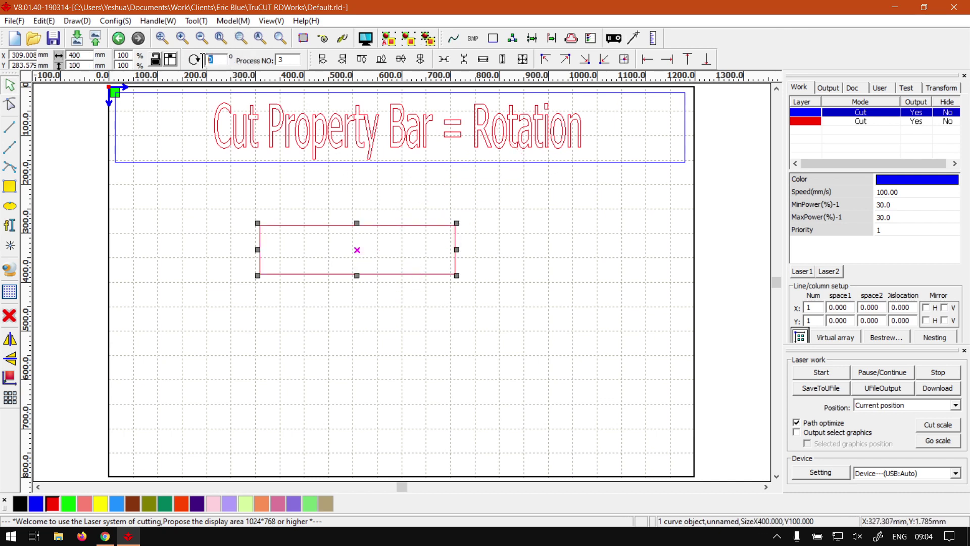
{"action": "type", "text": "-10"}
{"action": "key", "text": "Return"}
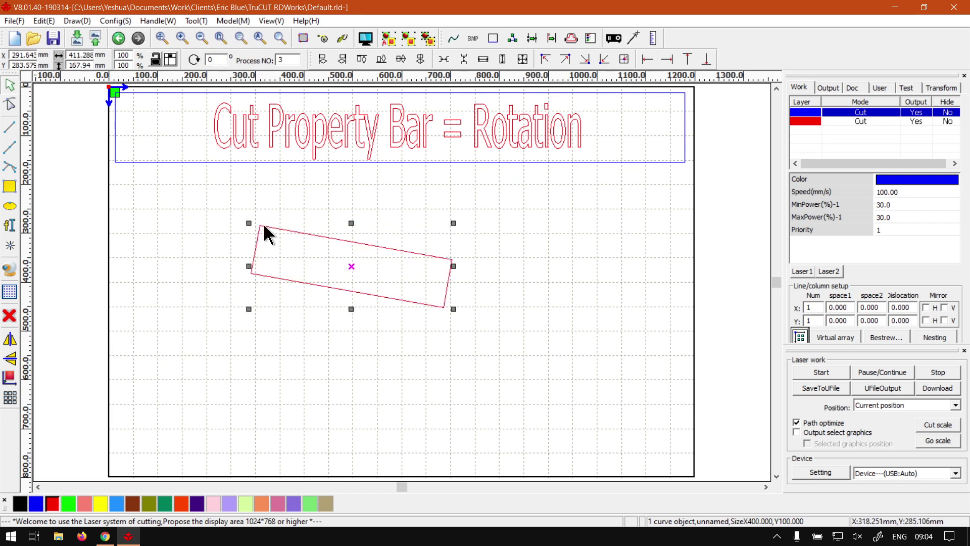
{"action": "double_click", "coordinate": [209, 60]}
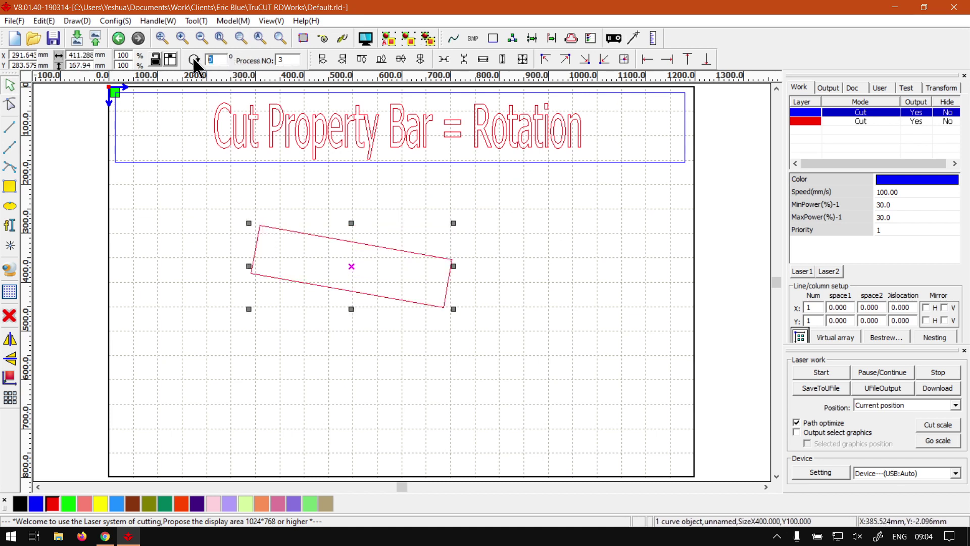
{"action": "type", "text": "10"}
{"action": "key", "text": "Return"}
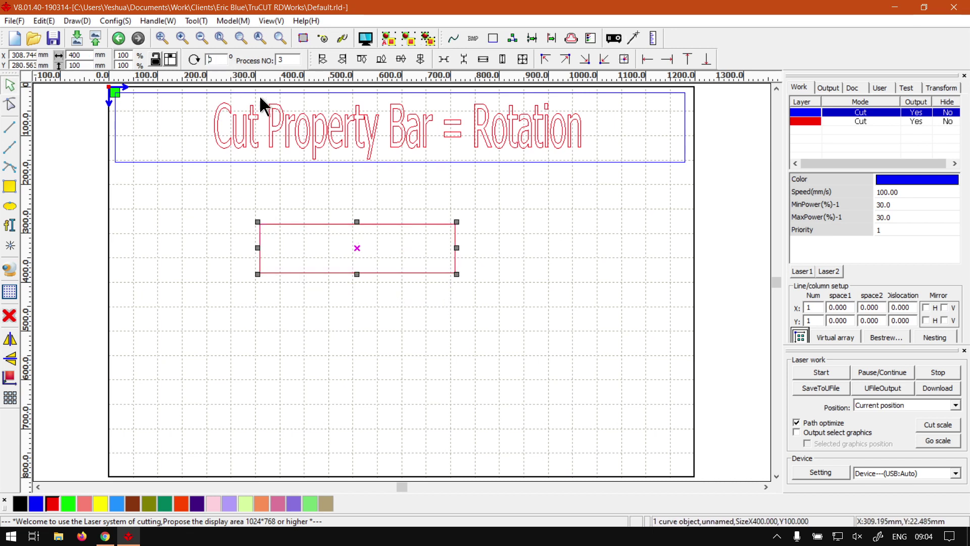
{"action": "left_click_drag", "start_coordinate": [413, 223], "coordinate": [457, 256]}
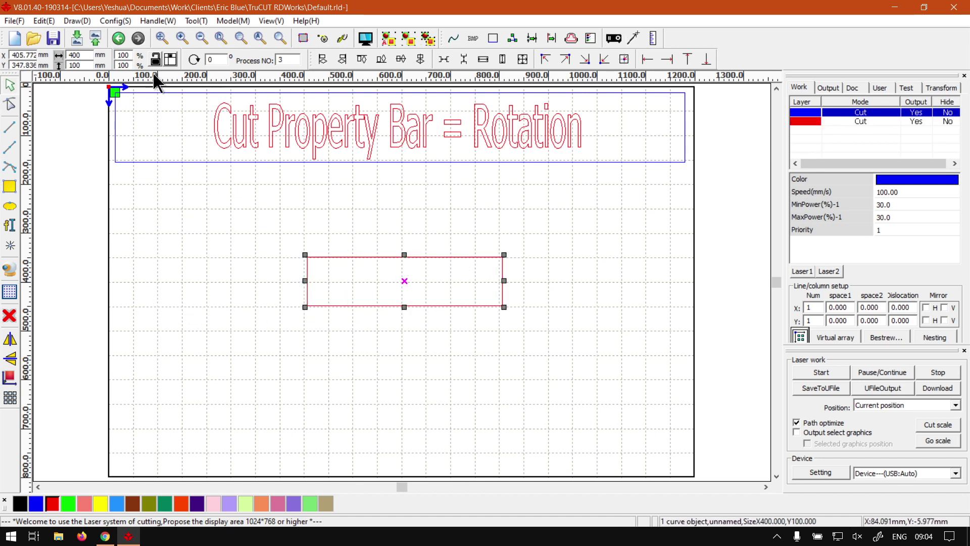
Step: Reset the rotation reference to the centre point, then deselect and reselect the rectangle
{"action": "left_click", "coordinate": [171, 58]}
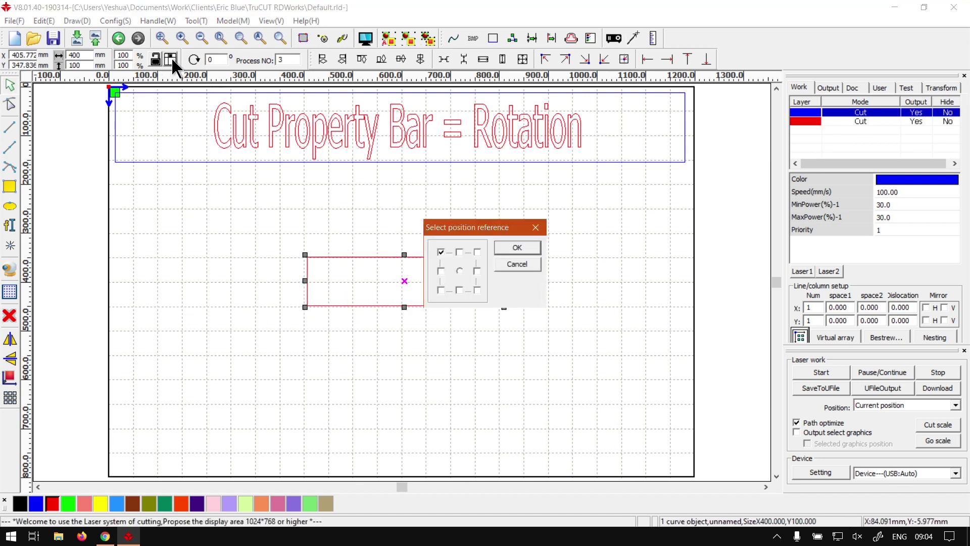
{"action": "left_click", "coordinate": [459, 272]}
{"action": "left_click", "coordinate": [525, 247]}
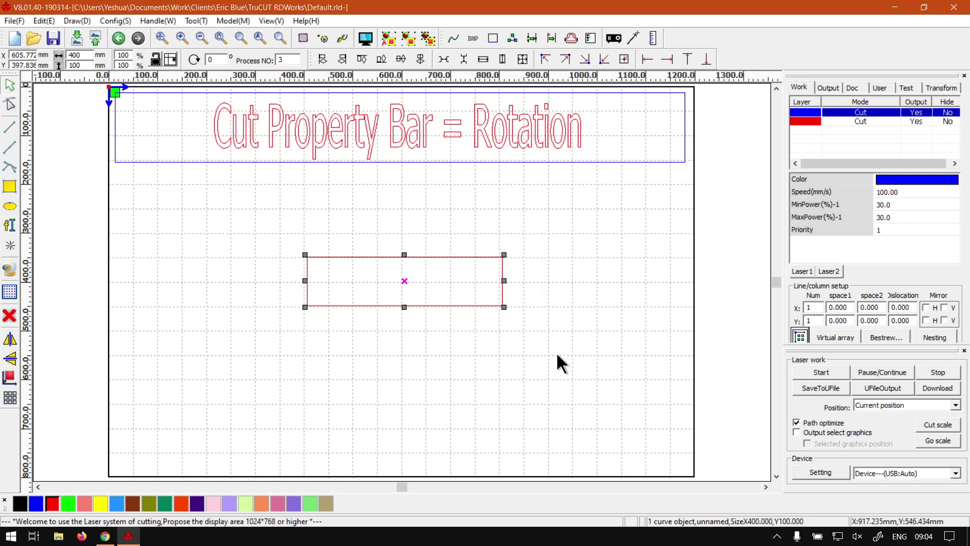
{"action": "left_click", "coordinate": [516, 384]}
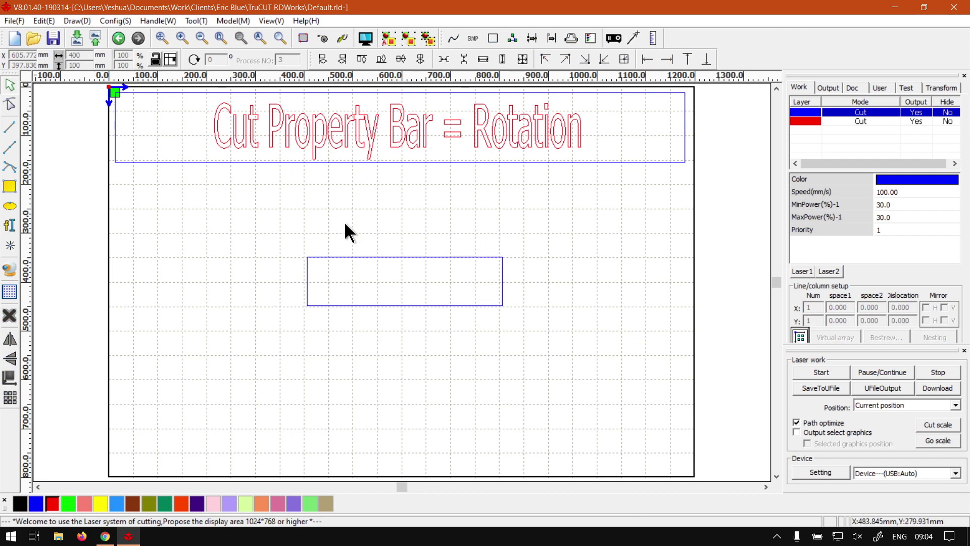
{"action": "left_click", "coordinate": [359, 255]}
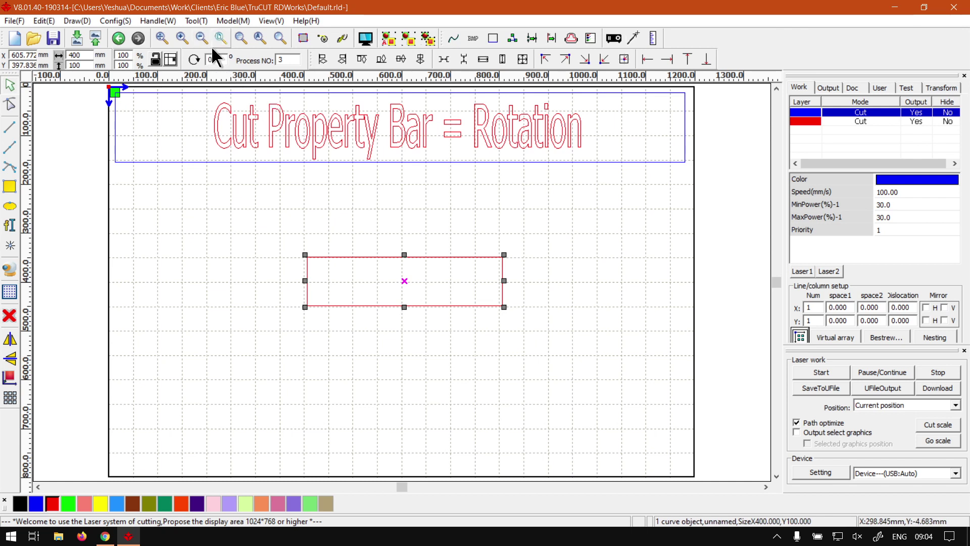
{"action": "left_click", "coordinate": [170, 59]}
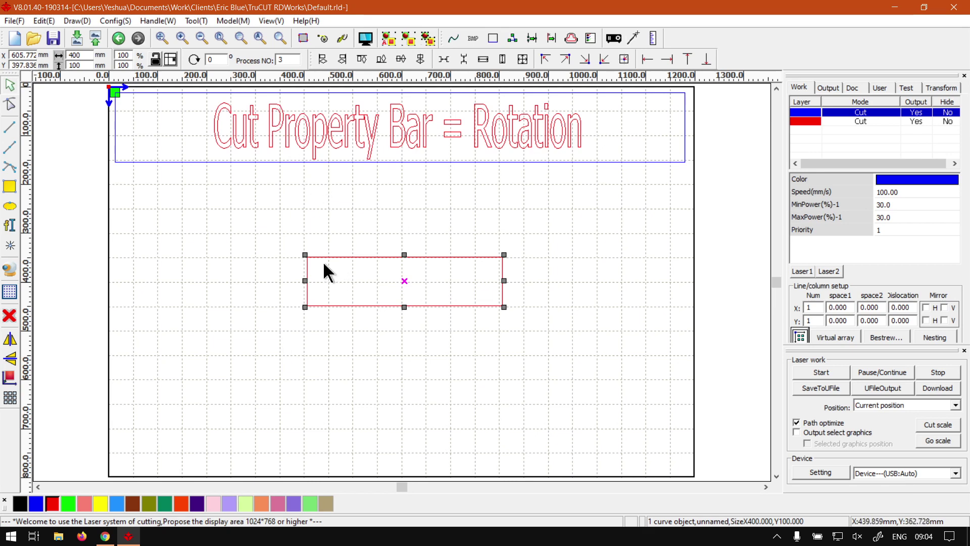
Step: Switch to Google Chrome showing the softwaretraining.co.za training videos page
{"action": "left_click", "coordinate": [105, 536]}
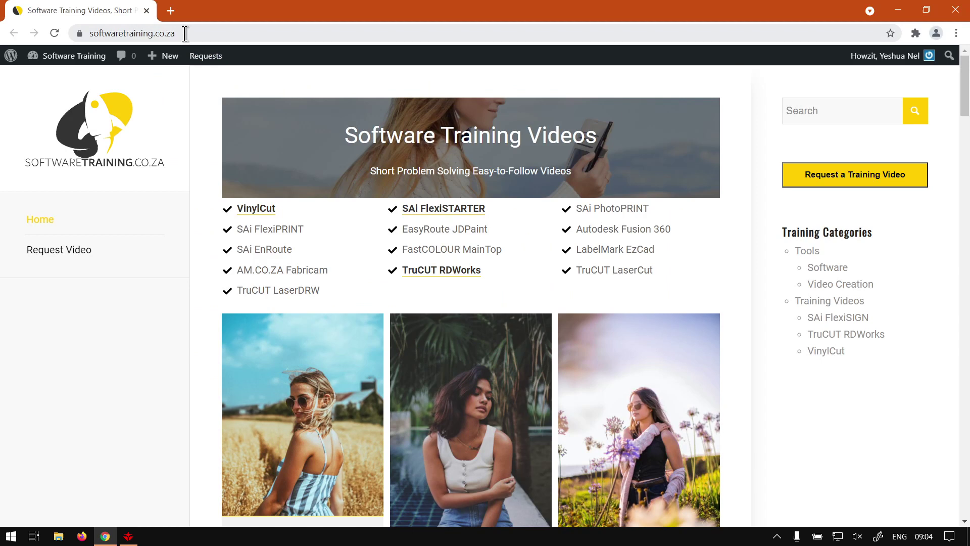